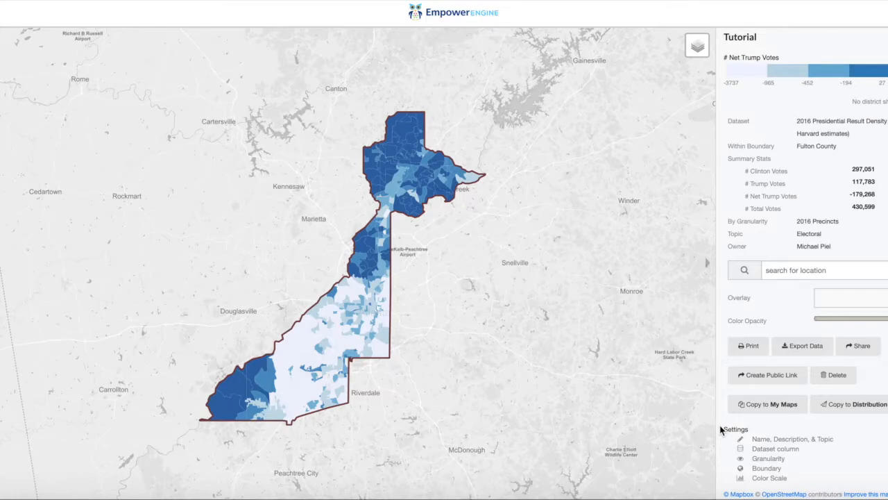
Rename the map "Net Trump votes" and save it with the description "This map shows the Trump victory margin by precinct."
drag(720, 430, 795, 477)
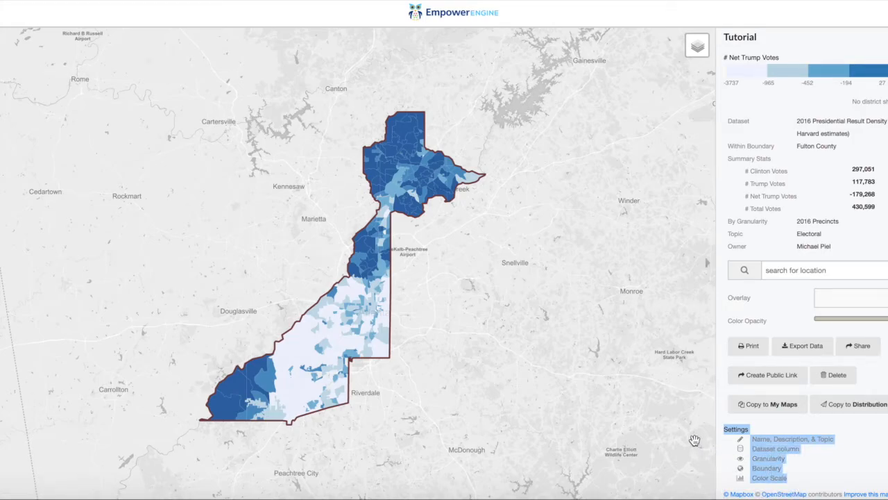
click(764, 439)
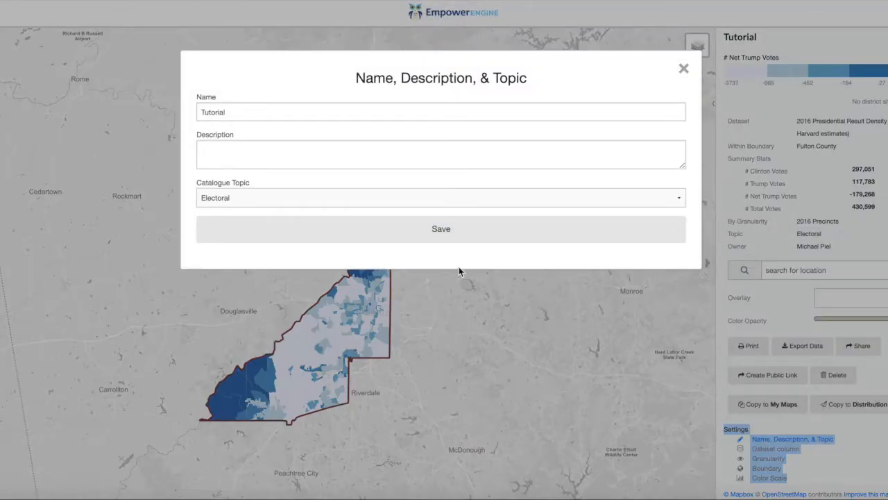
double_click(245, 113)
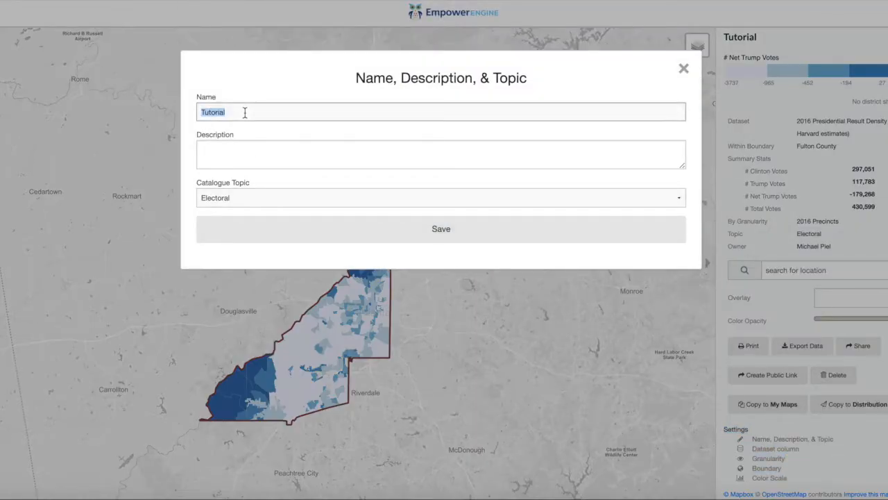
text(Net Tru)
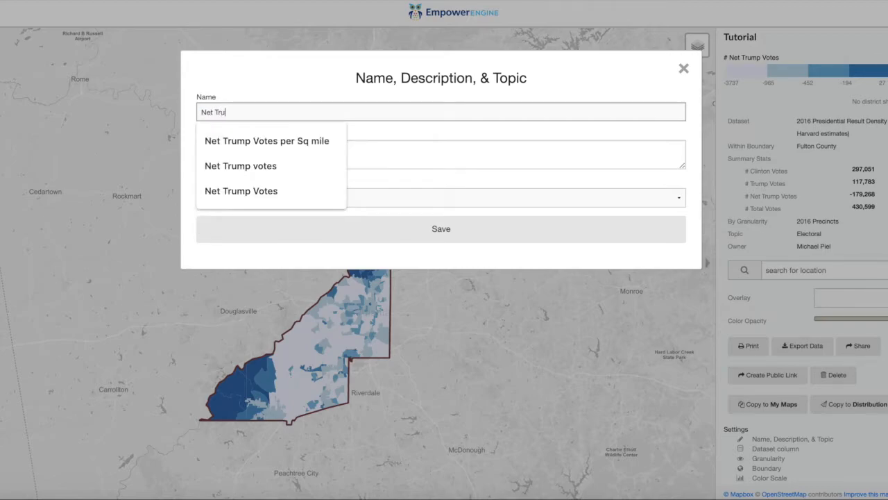
text(mp votes)
click(213, 166)
click(217, 162)
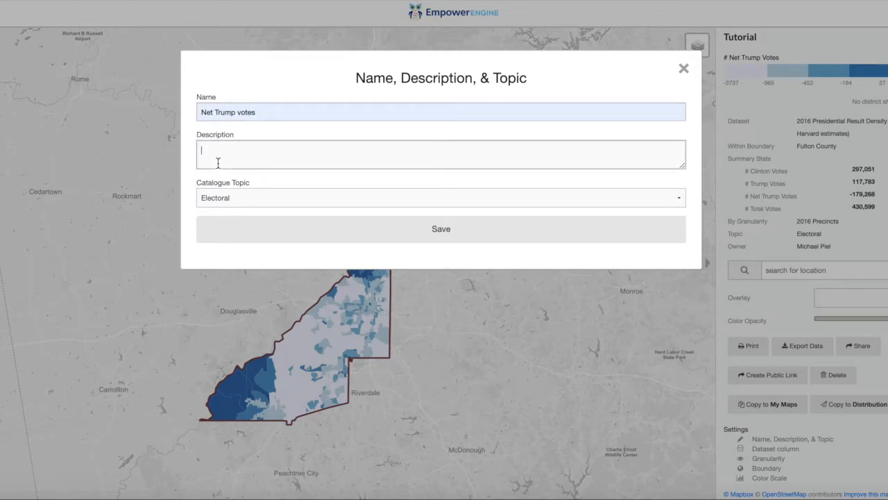
text(This map shows the Trump victory margin by precinct.)
click(285, 230)
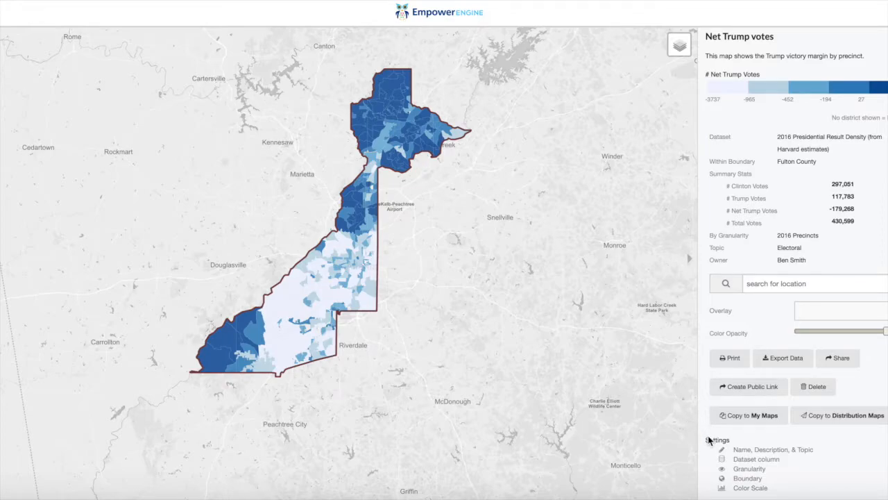
Set the map's boundary to the Congressional District type with Congressional District 6 and save it
click(739, 484)
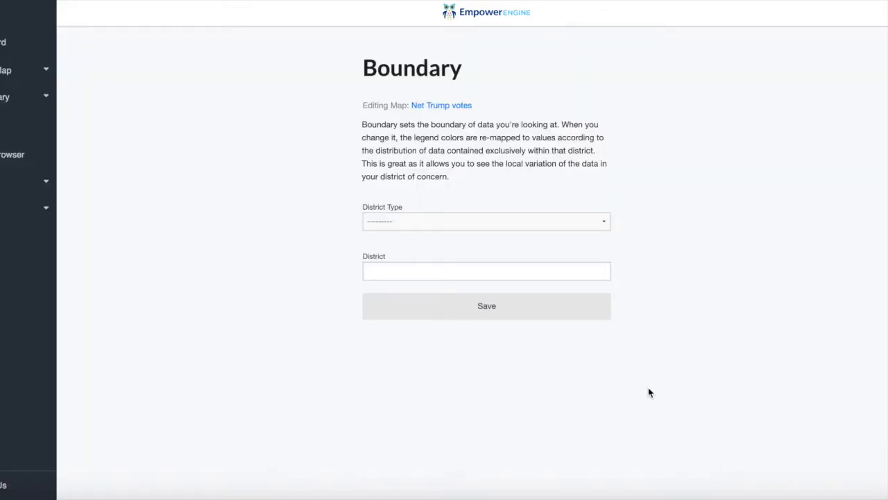
click(409, 221)
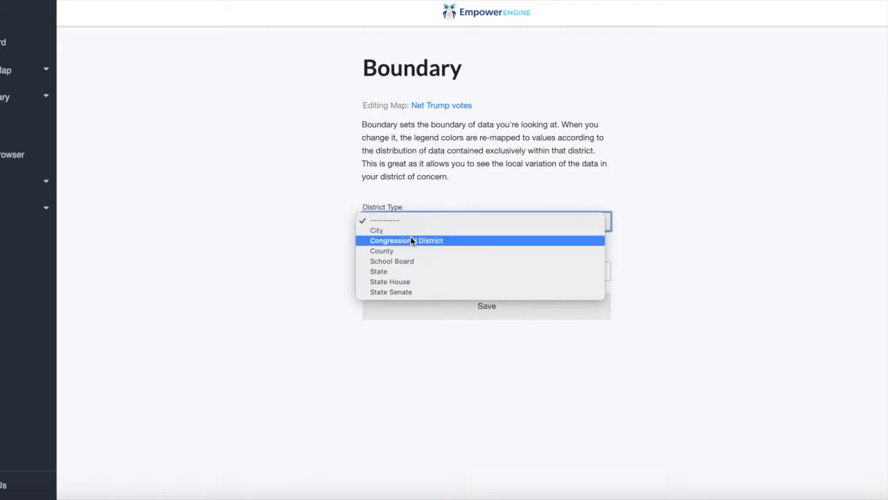
click(410, 240)
click(409, 266)
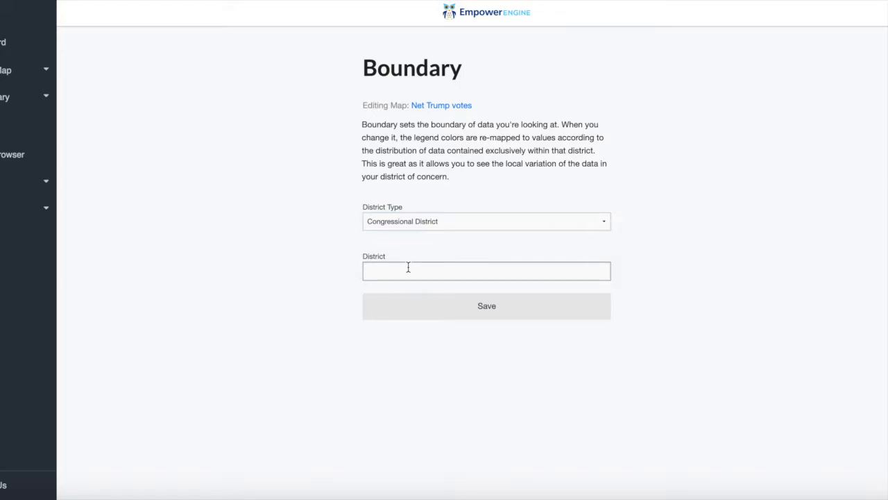
text(cong)
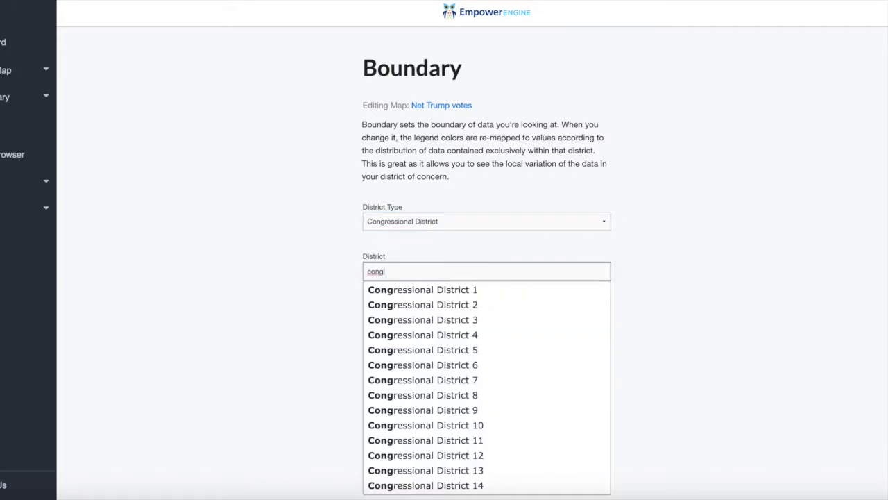
click(435, 365)
click(446, 306)
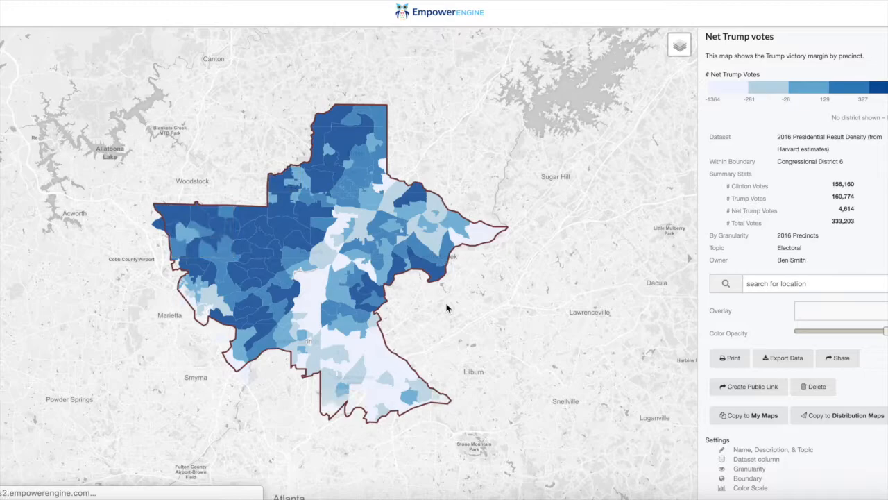
mouse_move(379, 297)
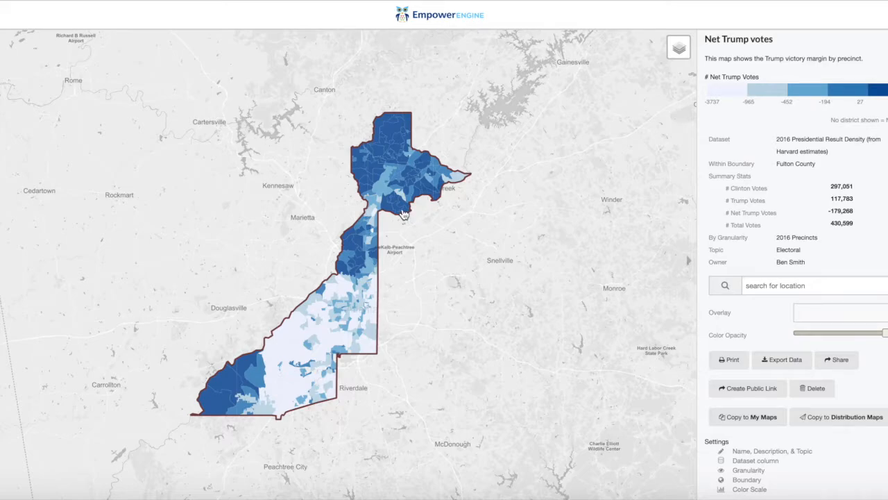
Open the color scale settings of the Fulton County map and set the colors to Red to Blue (inverse)
mouse_move(402, 210)
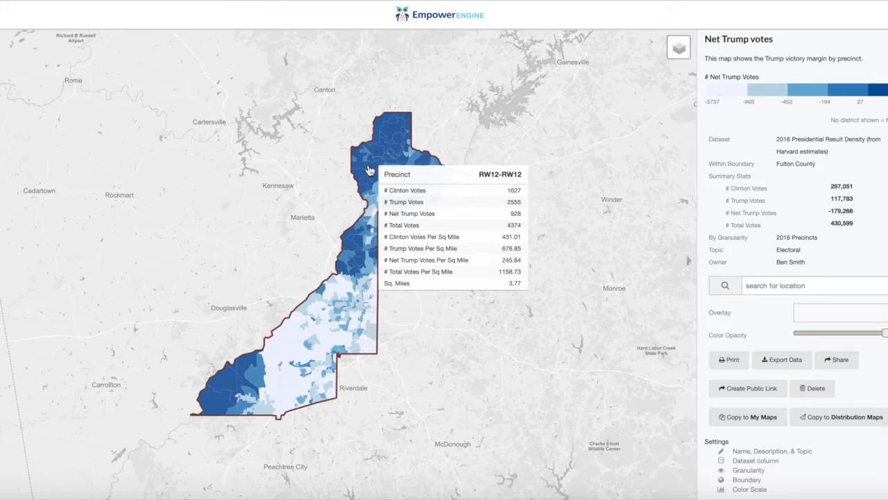
click(739, 489)
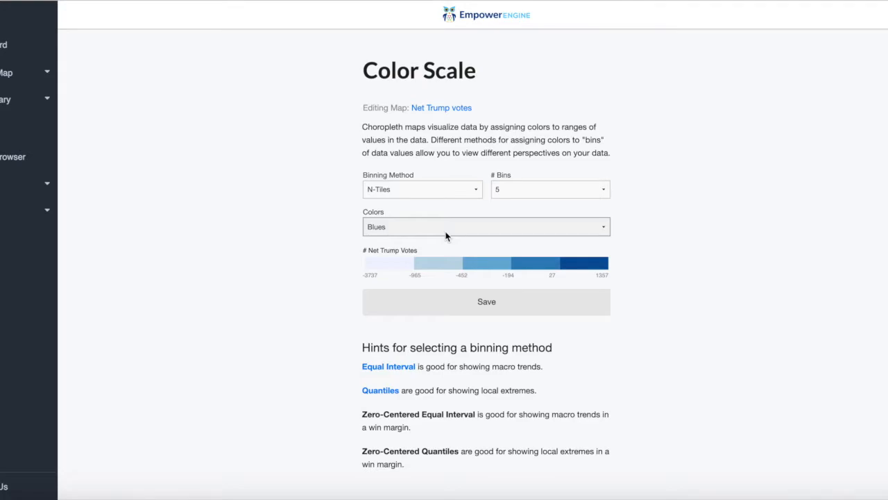
click(446, 228)
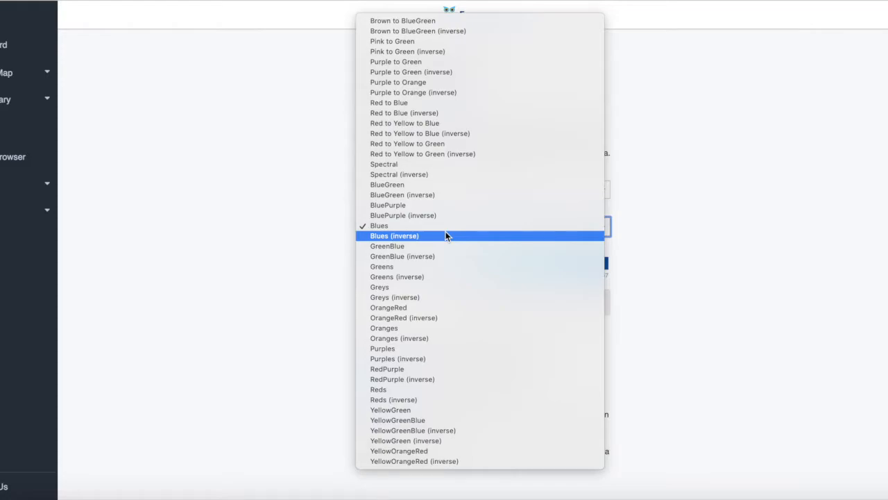
click(431, 113)
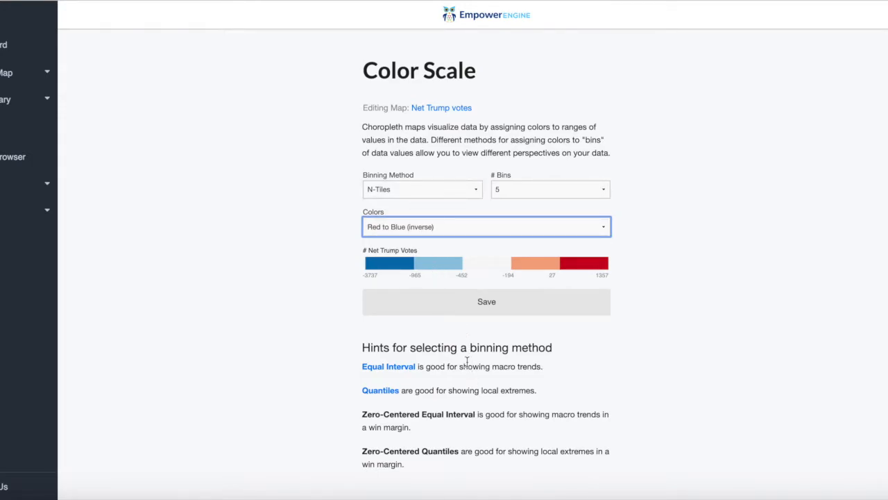
Set the color scale's binning method to Zero-Centered Equal Intervals
click(401, 194)
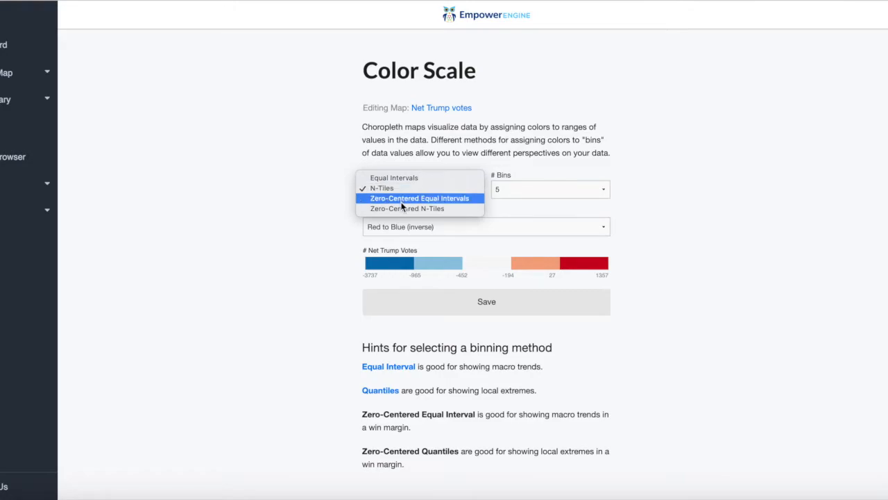
click(401, 202)
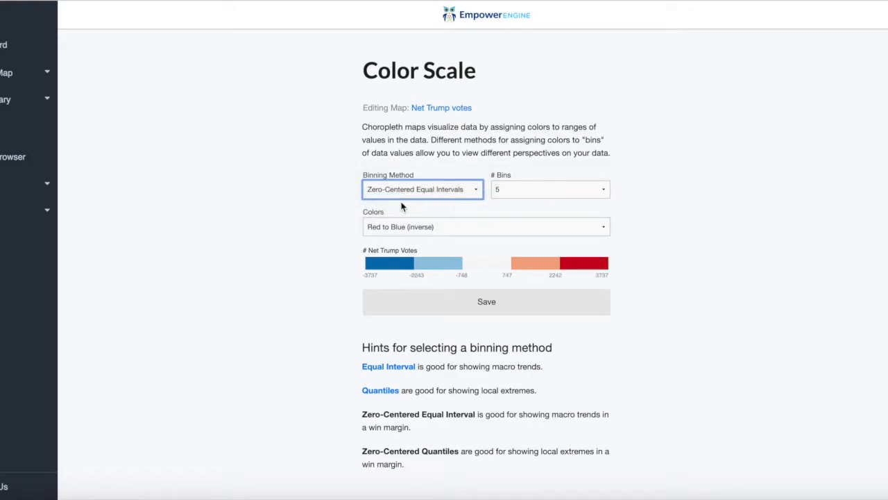
click(401, 194)
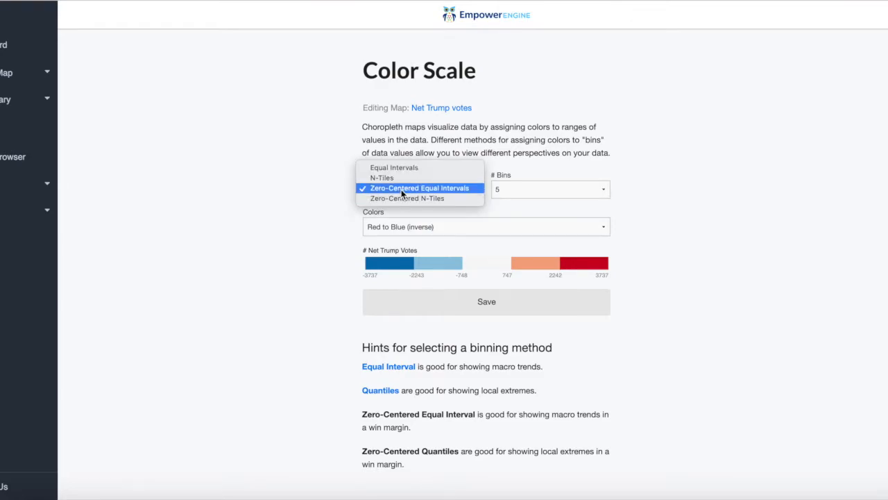
click(401, 189)
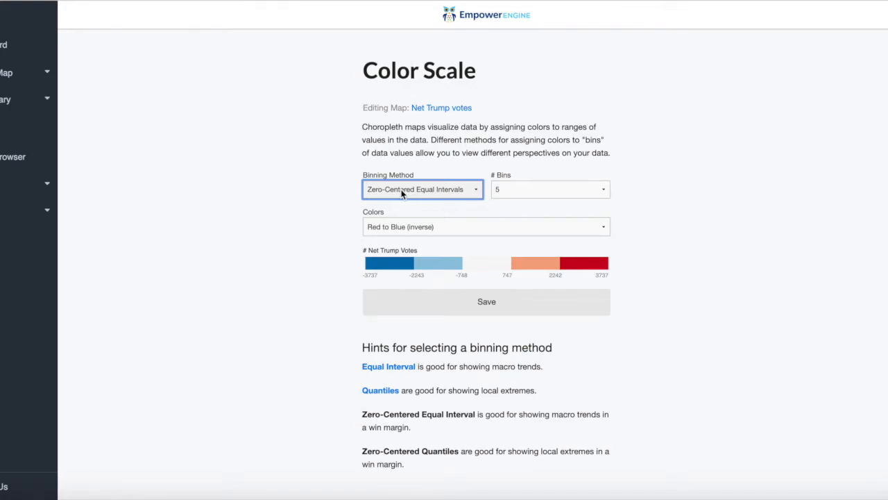
Set the binning method to Zero-Centered N-Tiles with 7 bins and save the color scale
click(402, 194)
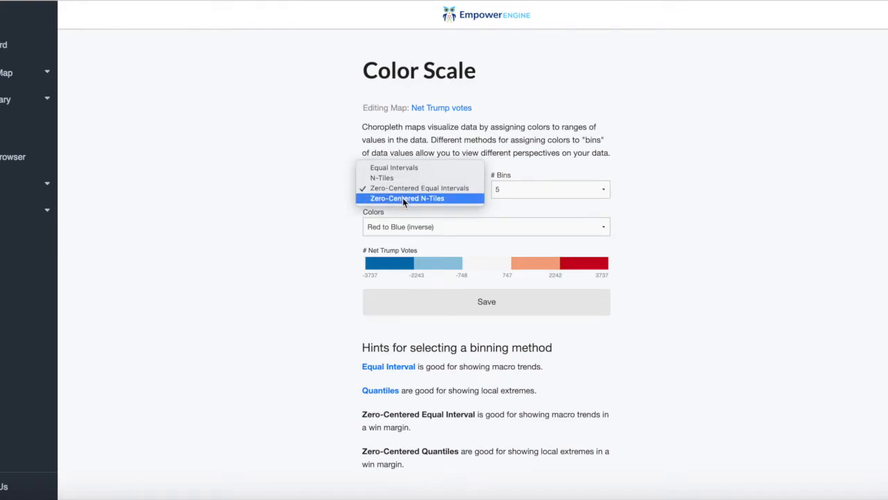
click(403, 198)
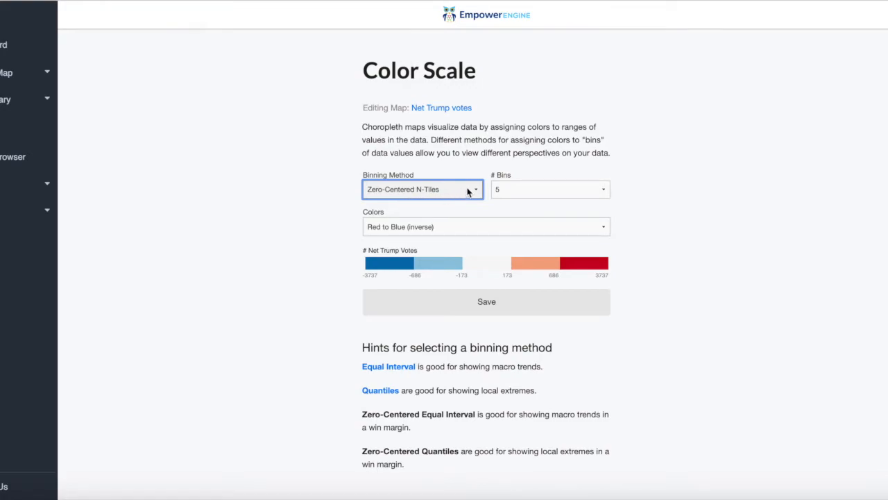
click(515, 191)
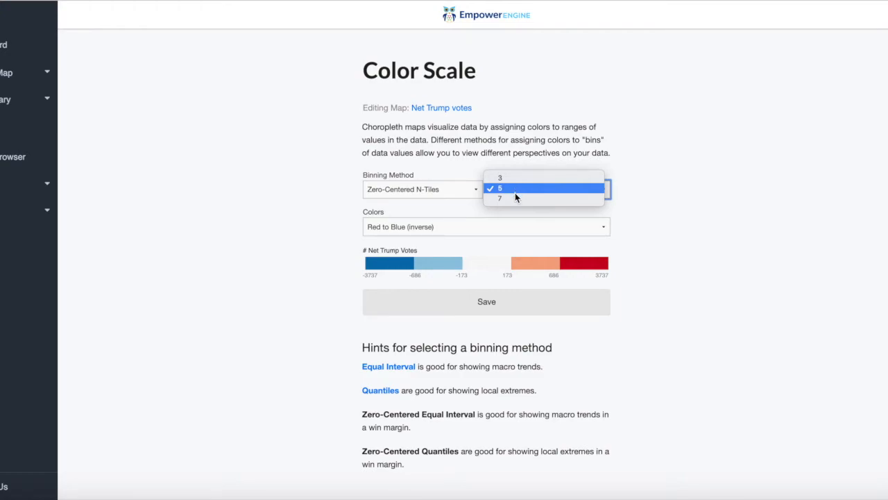
click(514, 197)
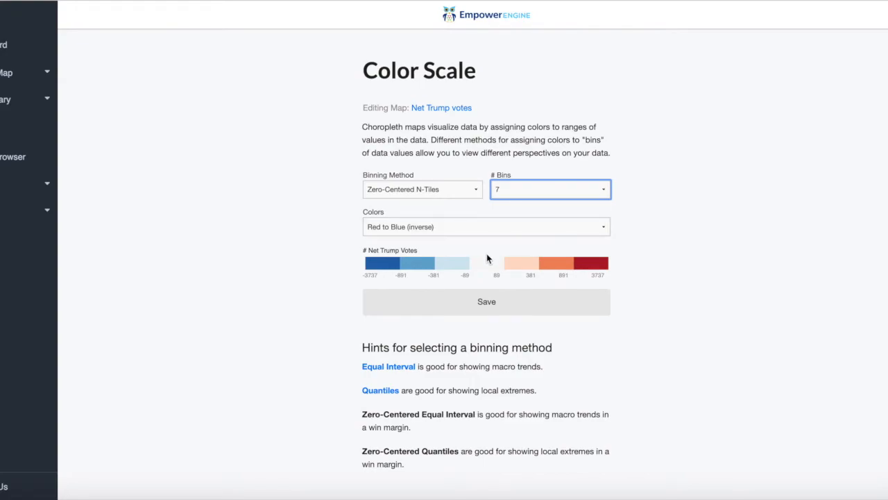
click(466, 299)
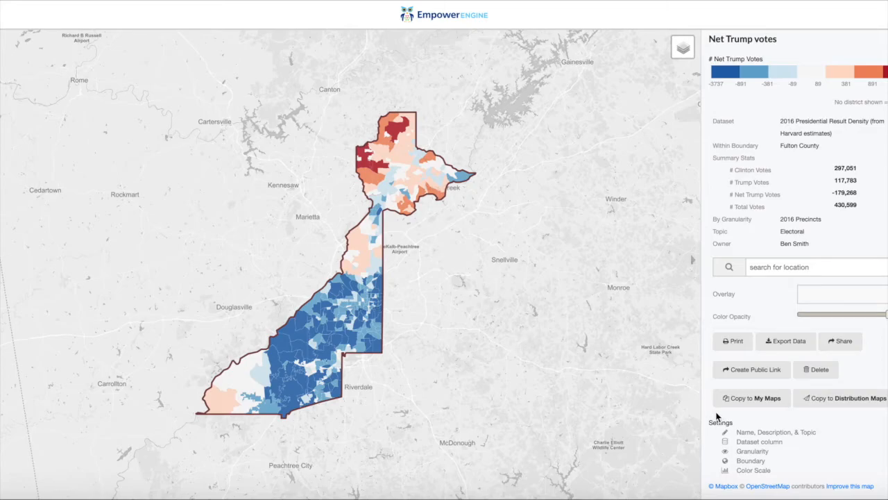
Change the map's dataset column to "2016 Presidential Result Density (from Harvard estimates): # Clinton Votes" and save it
click(748, 444)
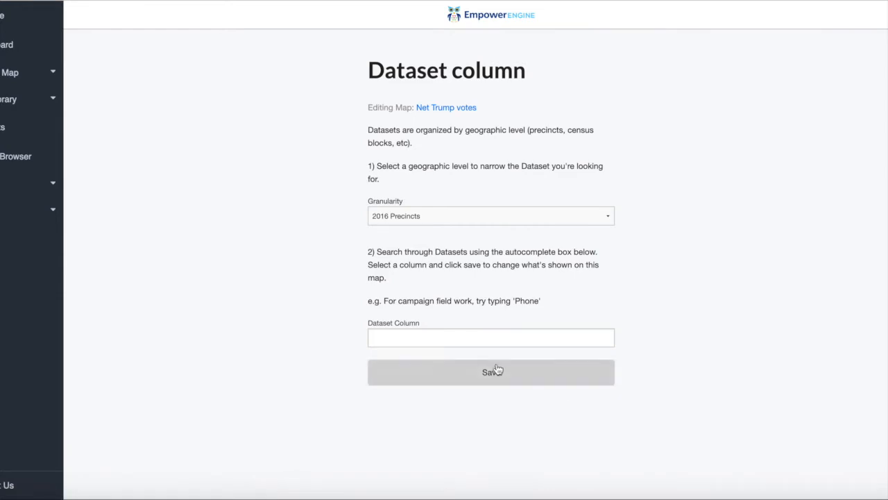
click(372, 336)
text(Cl)
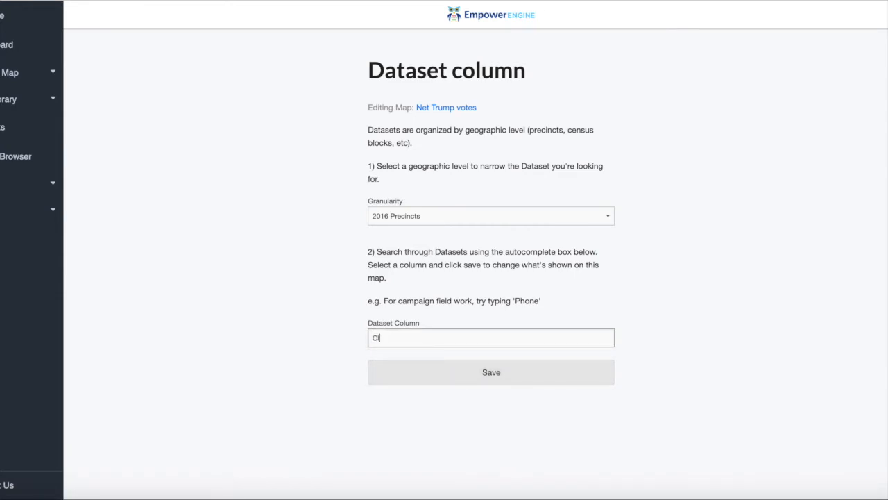
text(into)
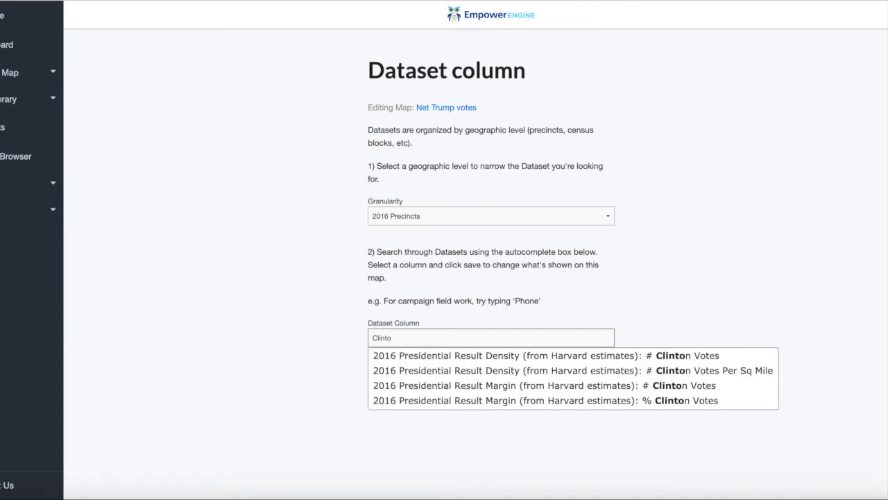
click(430, 357)
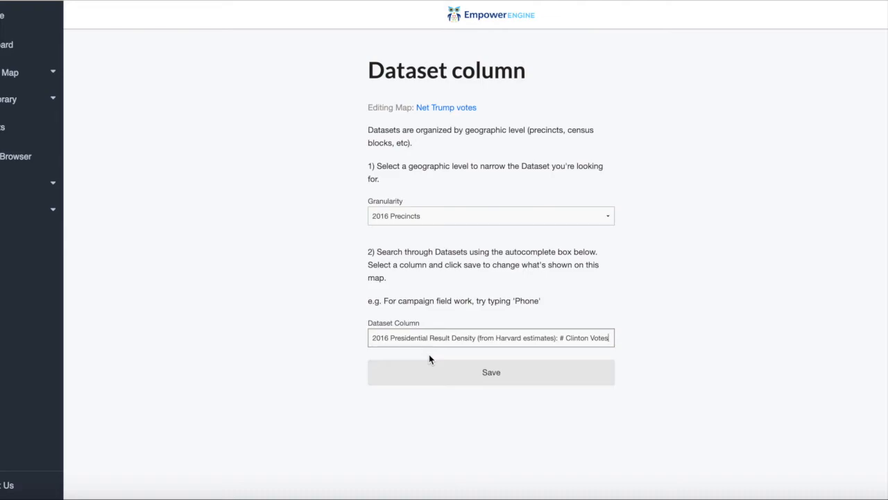
click(448, 383)
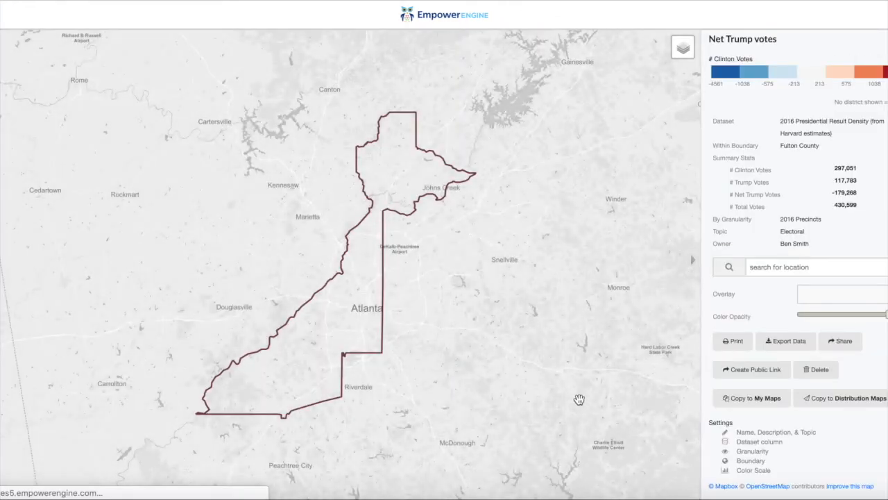
Set the Clinton votes color scale to 5 bins with the Blues colors and save it
click(742, 471)
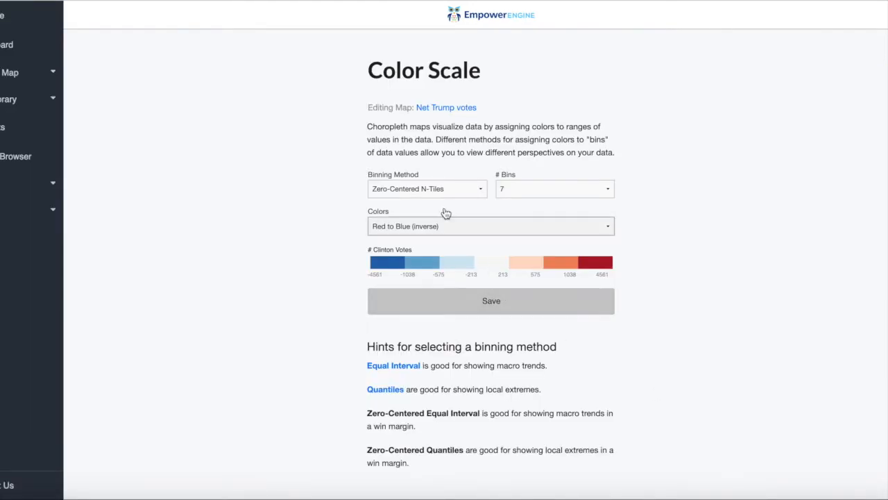
click(516, 183)
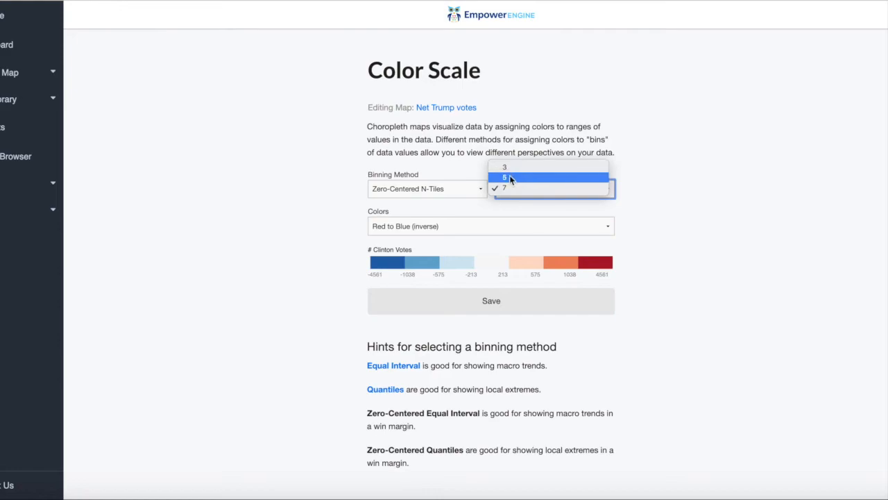
click(509, 178)
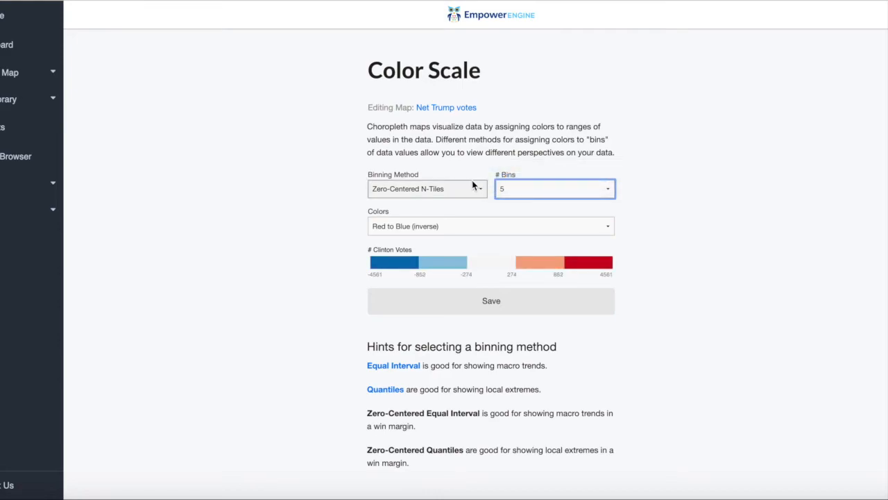
click(426, 227)
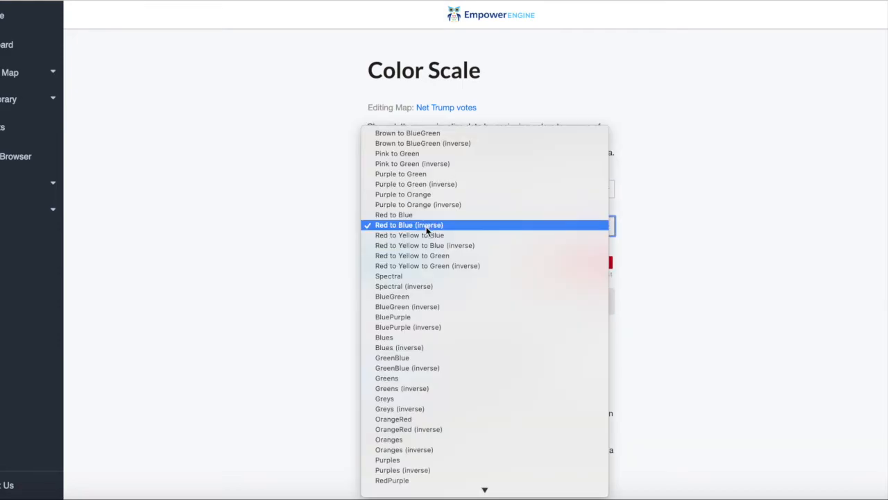
click(419, 337)
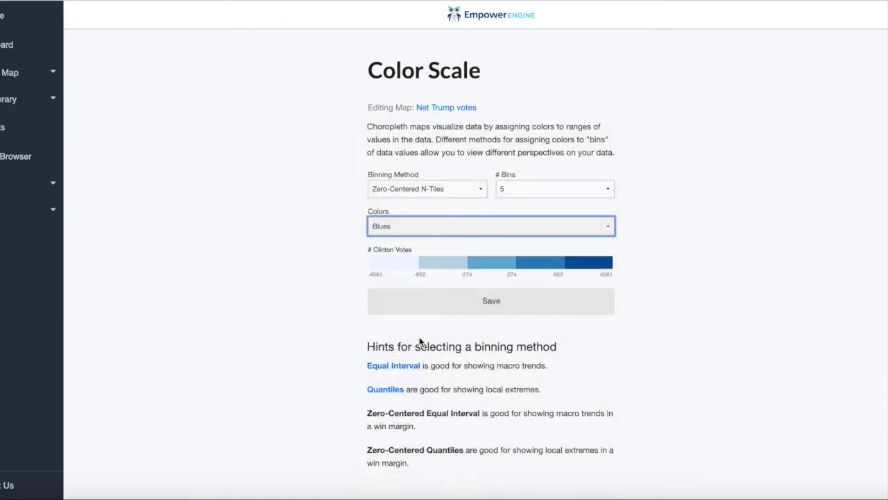
click(450, 310)
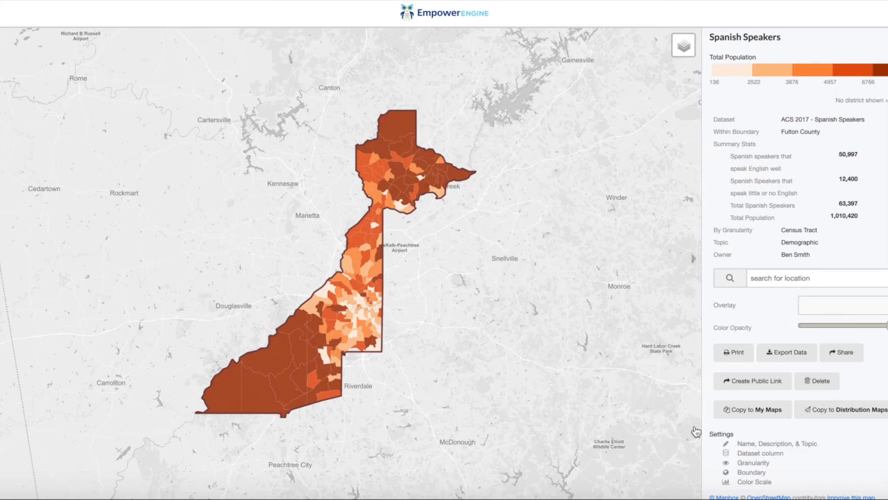
Set the Spanish Speakers map's granularity to Census Block Group, save it, and inspect a block group's data on the map
click(741, 464)
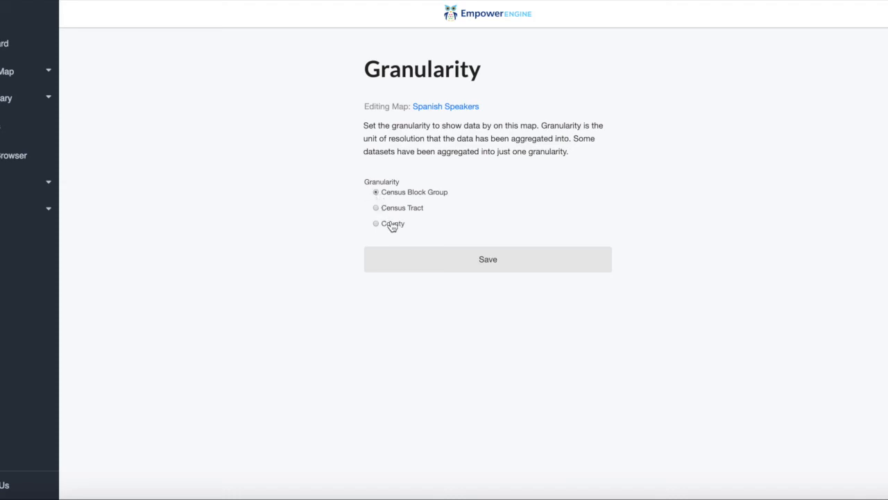
click(413, 260)
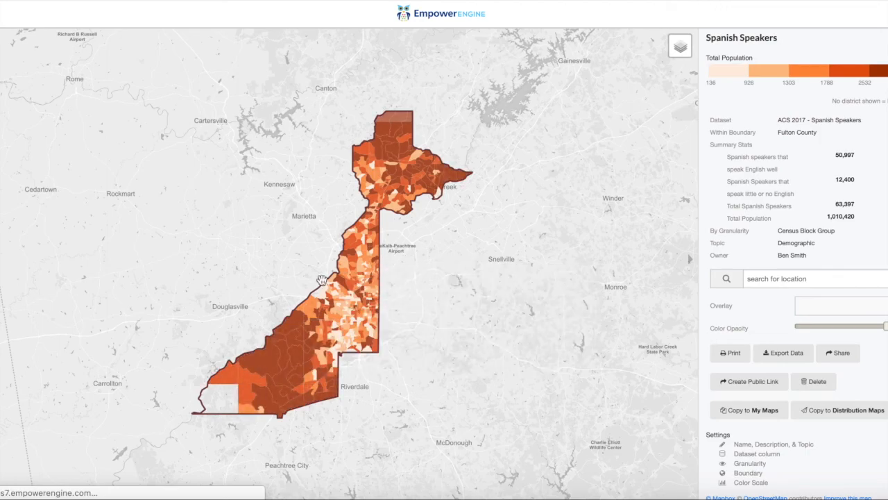
click(304, 309)
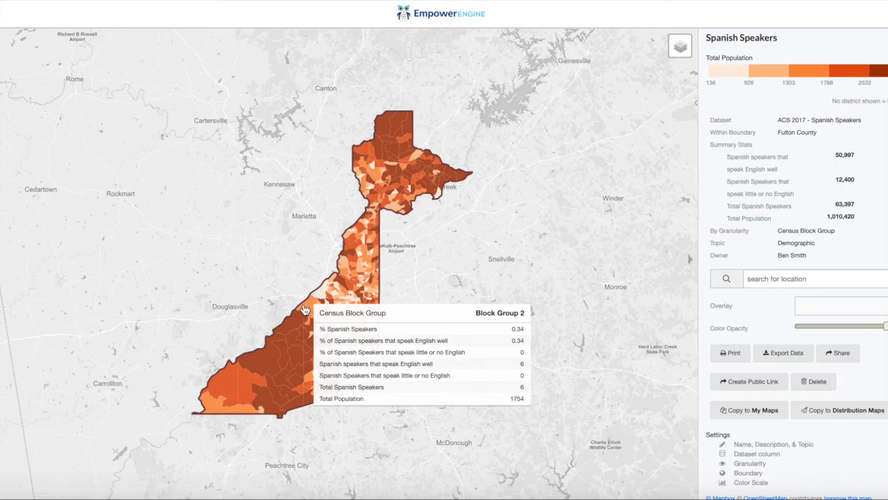